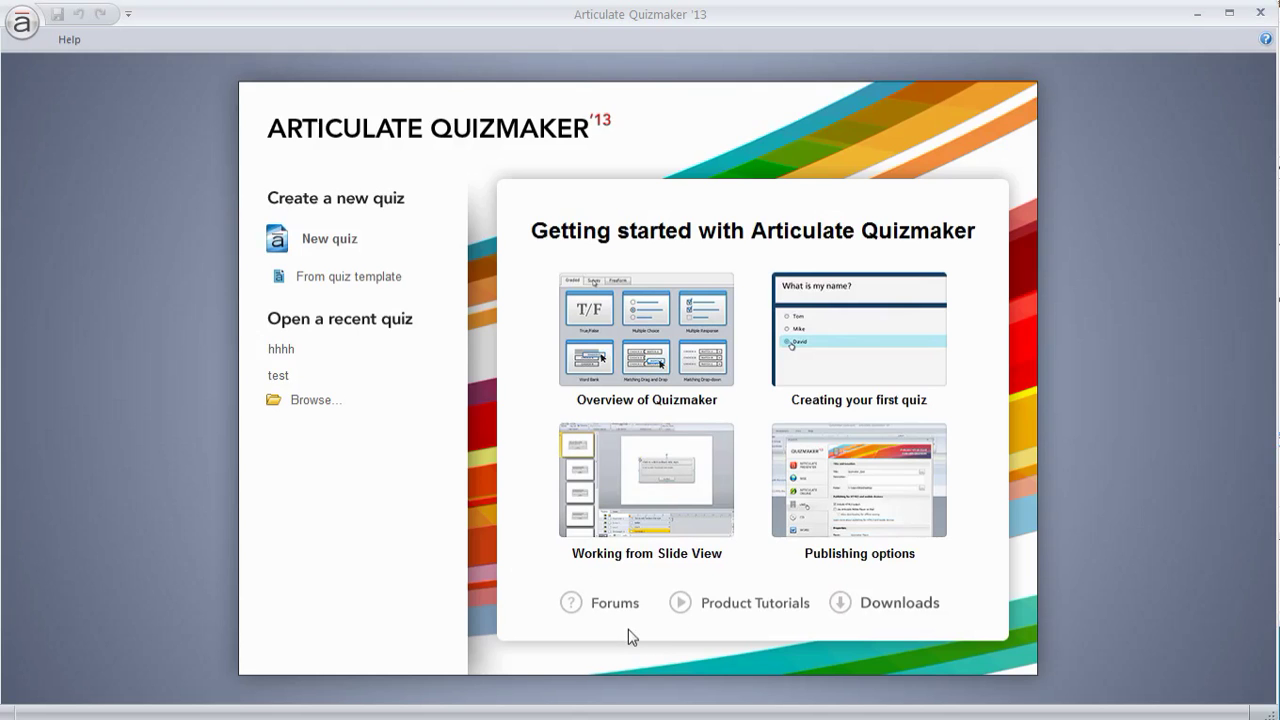
Step: Create a new quiz and insert a graded Multiple Choice question
left_click(325, 245)
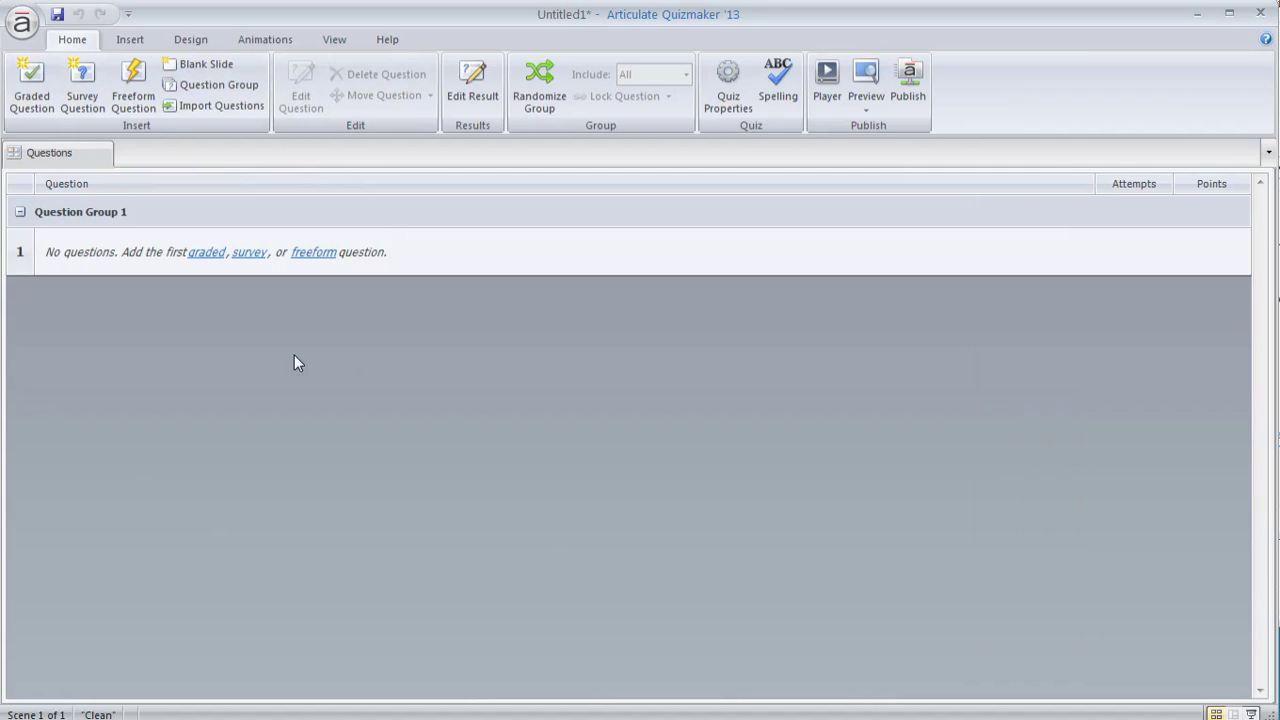
left_click(33, 84)
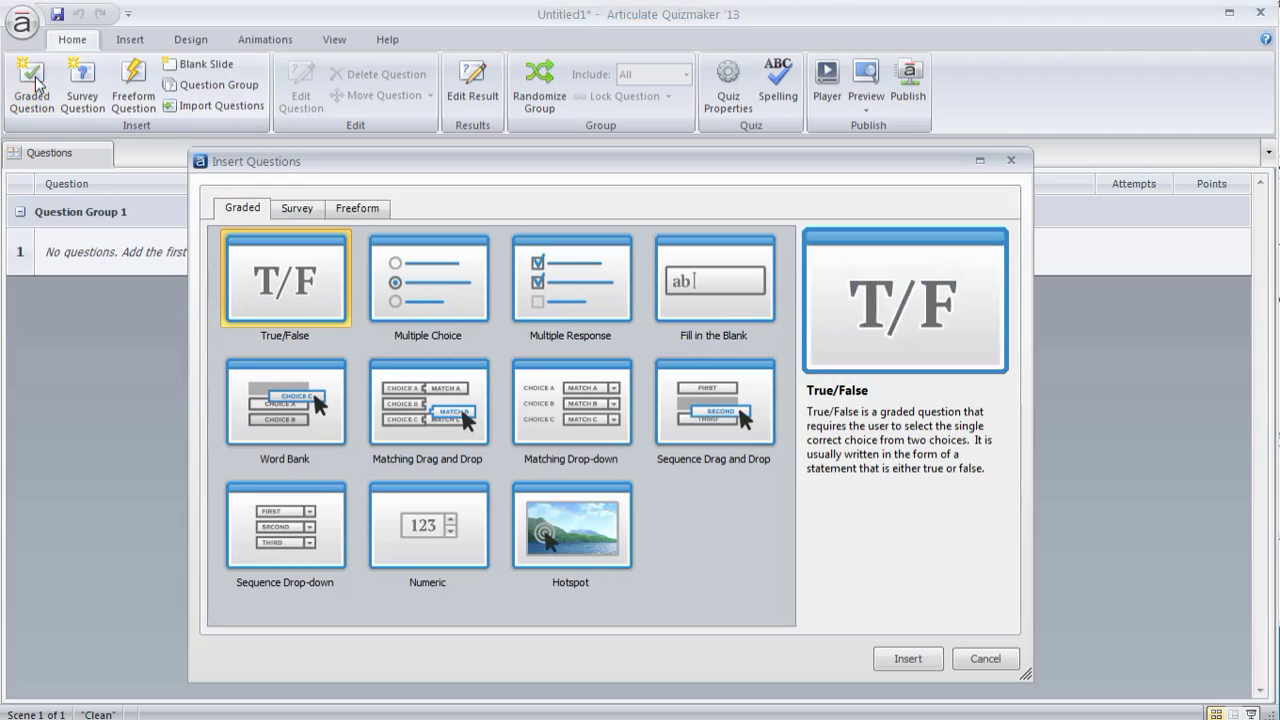
left_click(438, 300)
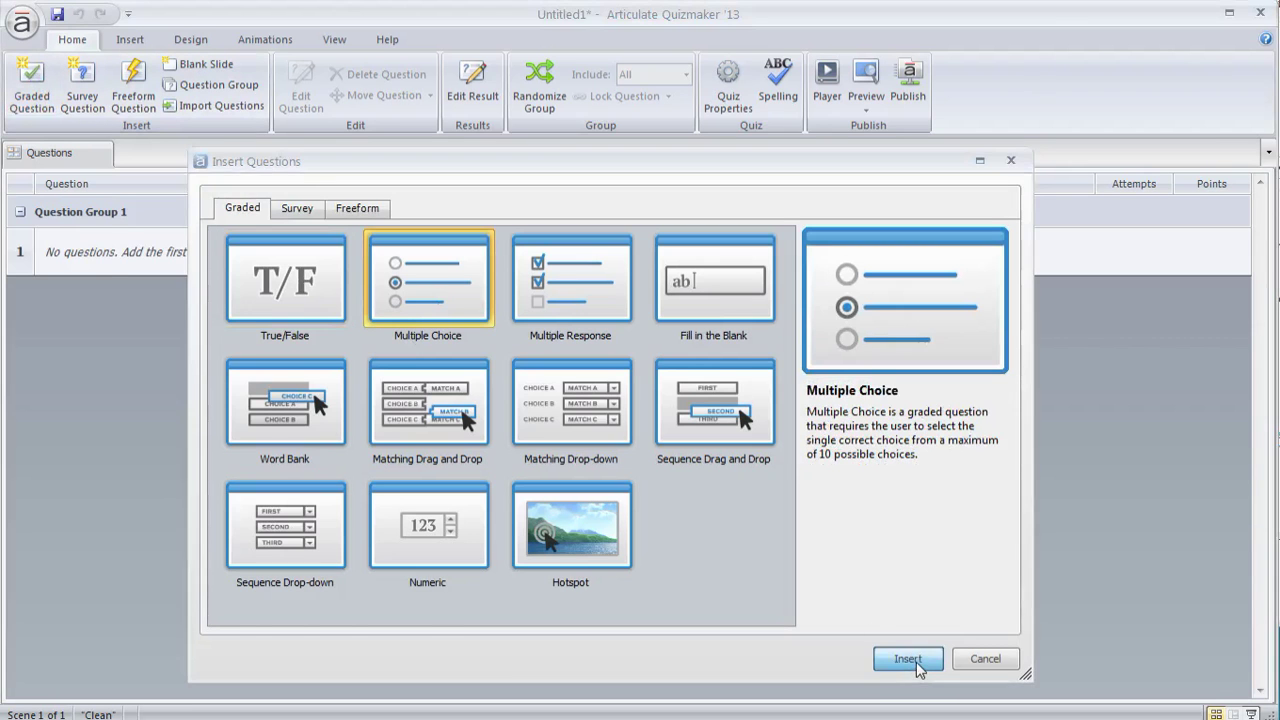
left_click(907, 658)
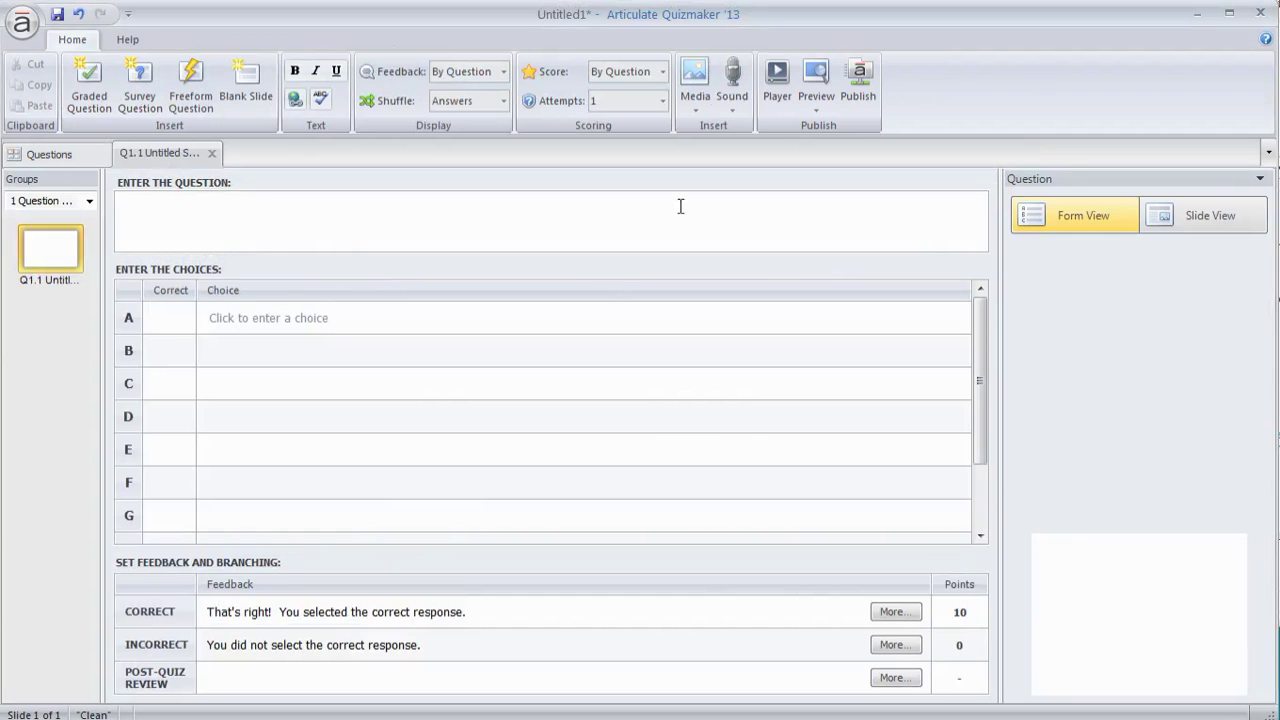
Step: Enter "Who was the first President?" as the text of the multiple-choice question
left_click(169, 212)
type("Who was the first President.")
key("BackSpace")
type("?")
Step: Enter the choices Washington, Jefferson, Adams and Lincoln as A to D, and mark Washington as the correct answer
left_click(252, 320)
type("Washington")
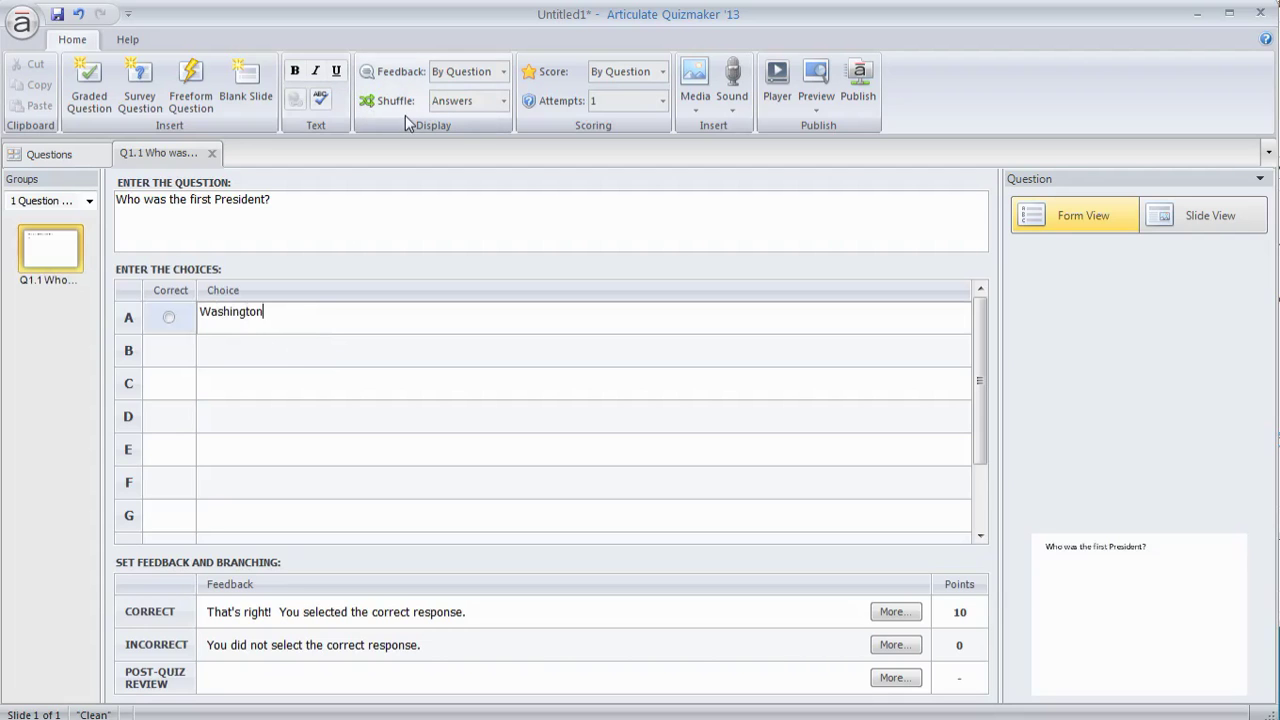
left_click(241, 349)
type("Jefferson")
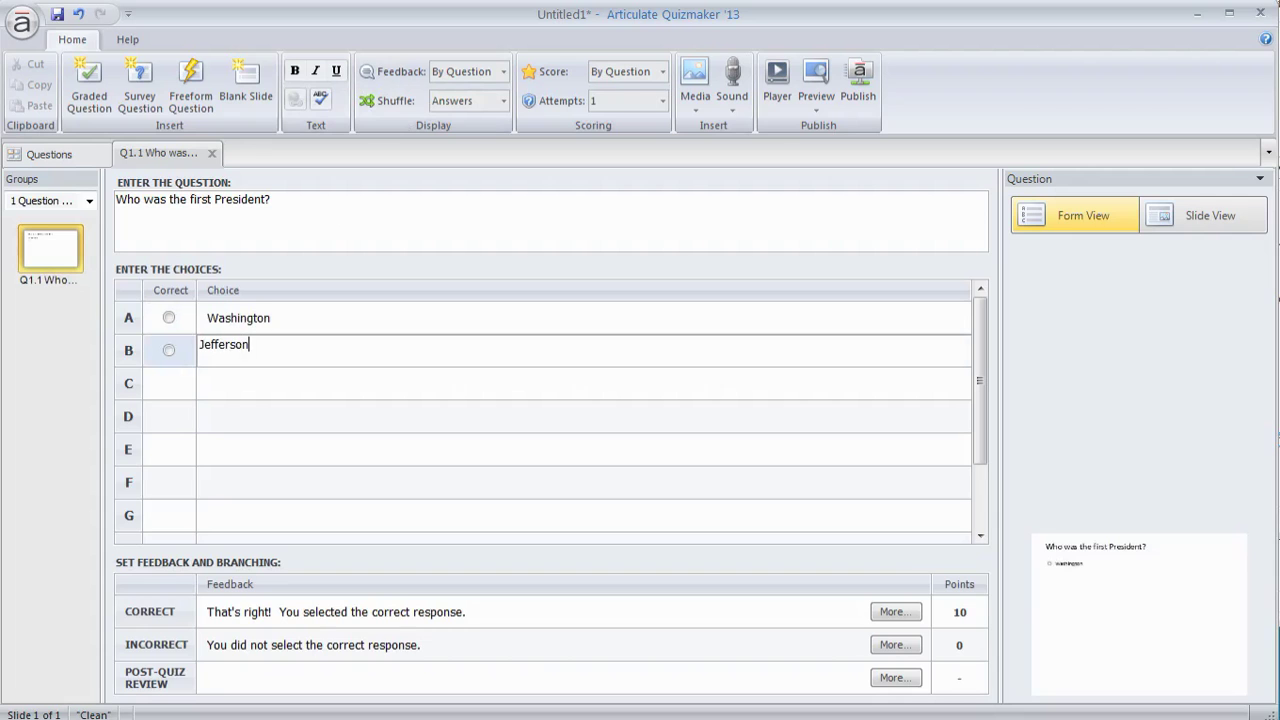
left_click(240, 383)
type("Adam")
type("a")
key("BackSpace")
type("s")
left_click(237, 411)
type("Lincoln")
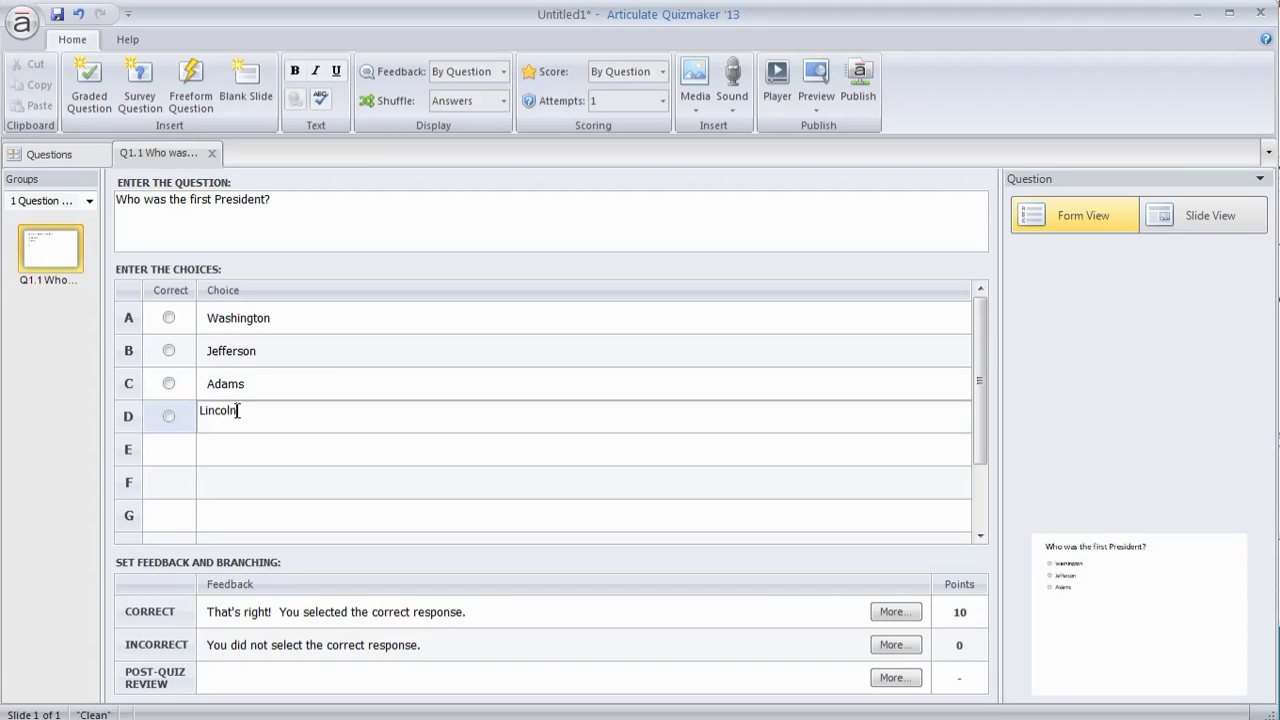
left_click(169, 317)
Step: Return to the question list and duplicate the "Who was the first President?" question five times
left_click(46, 157)
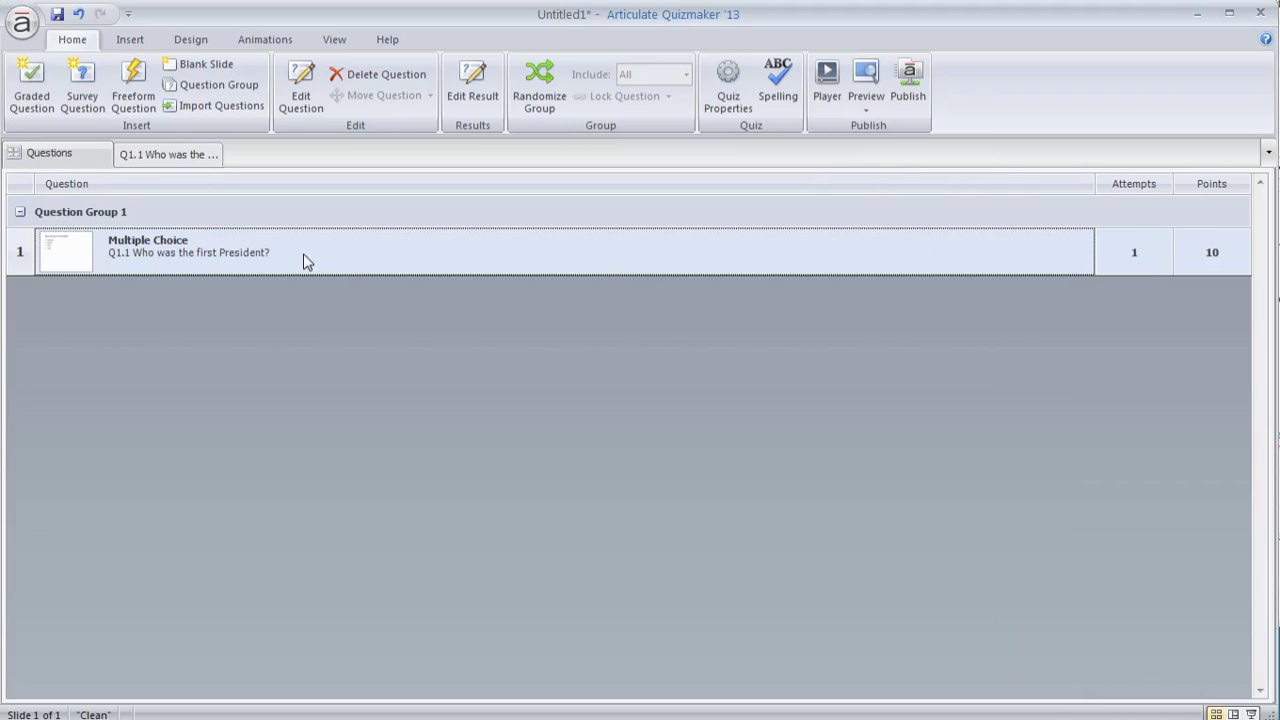
key("ctrl+d")
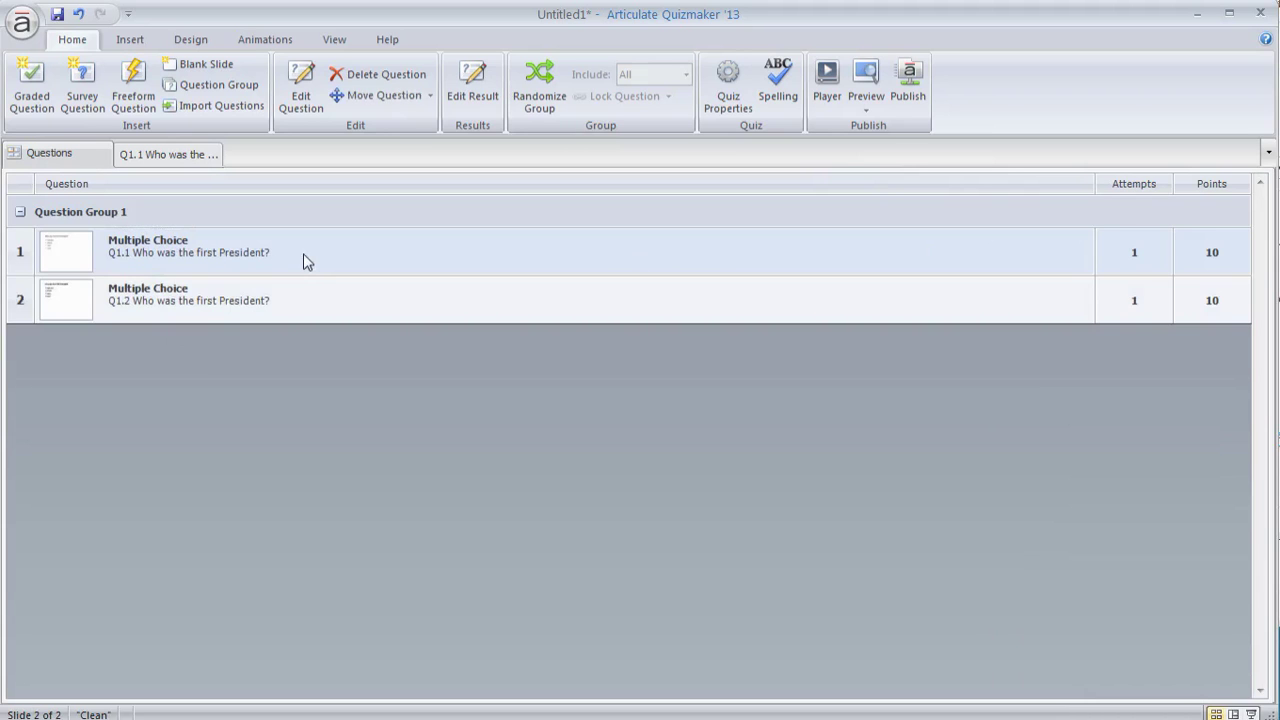
key("ctrl+d")
key("ctrl+d")
key("ctrl+d")
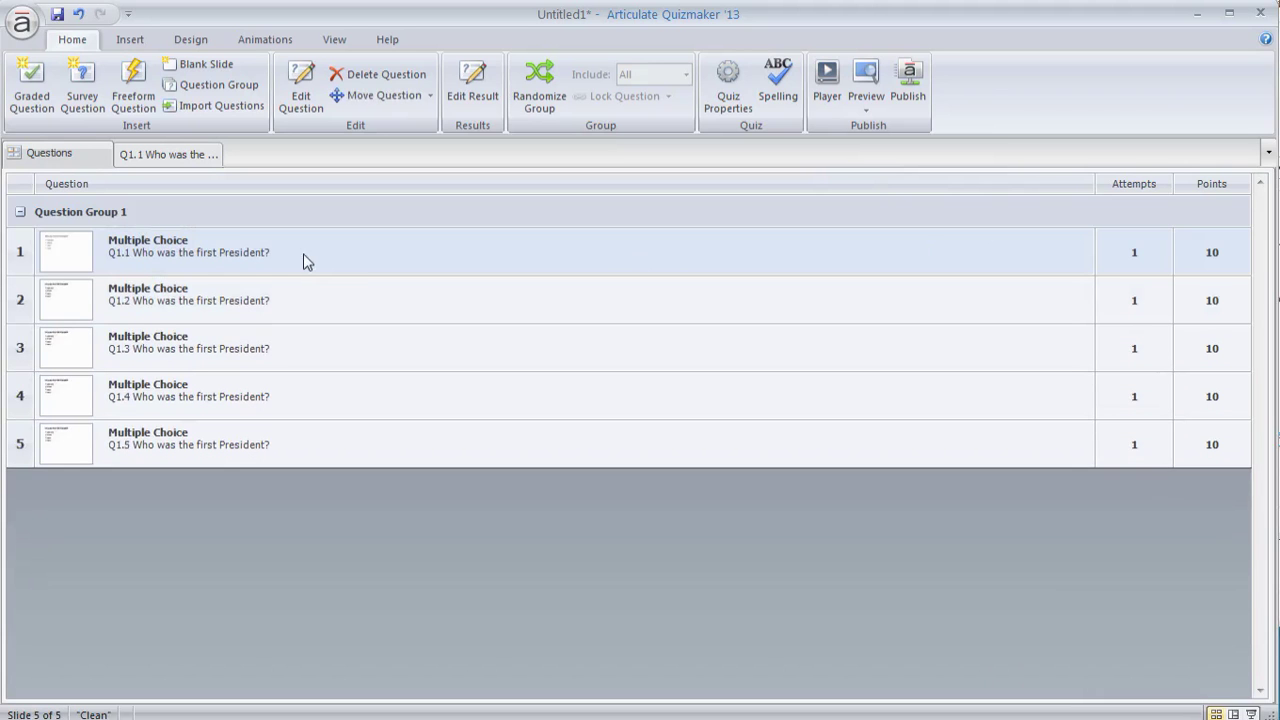
key("ctrl+d")
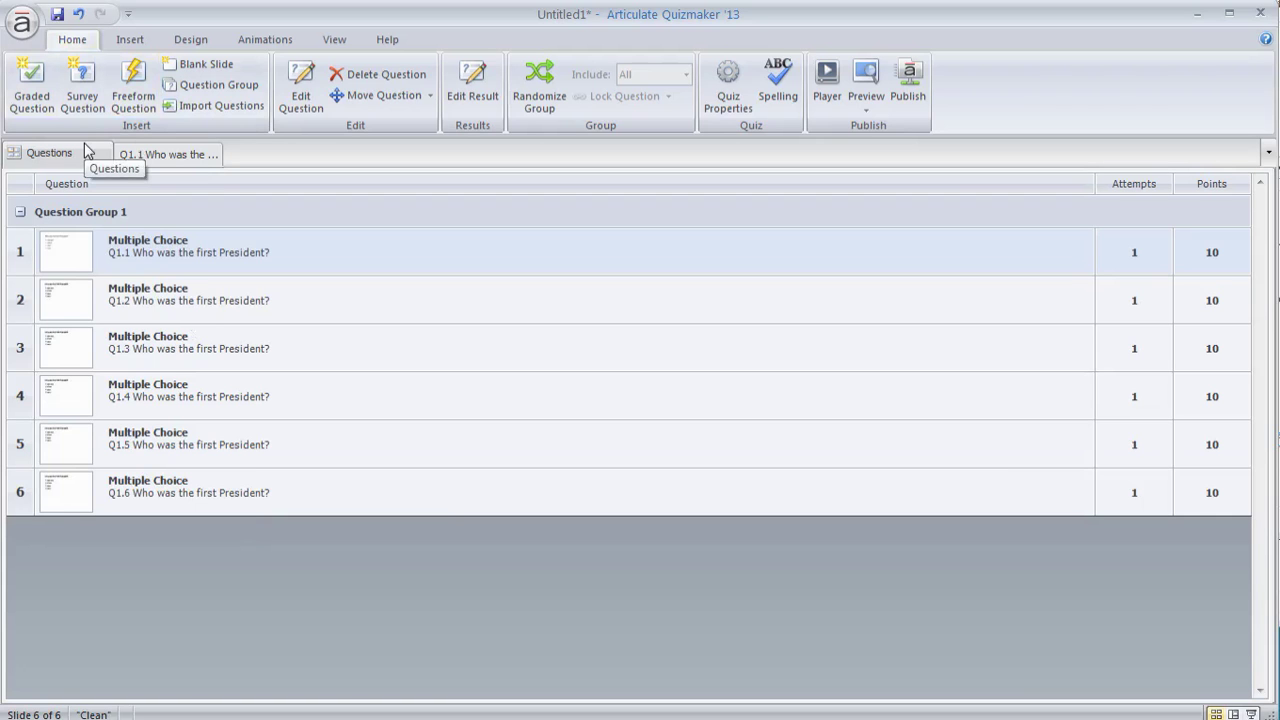
Step: Insert a blank slide and move it to the first position in Question Group 1
left_click(190, 68)
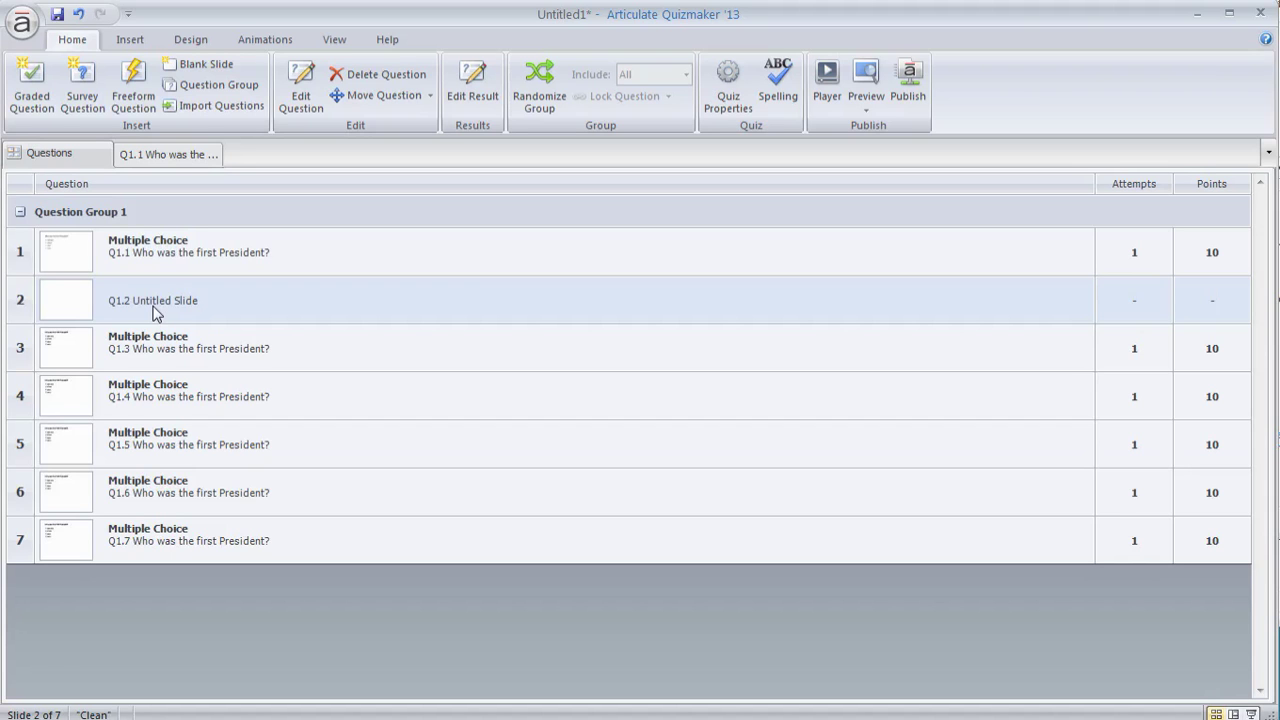
left_click_drag(155, 313, 164, 224)
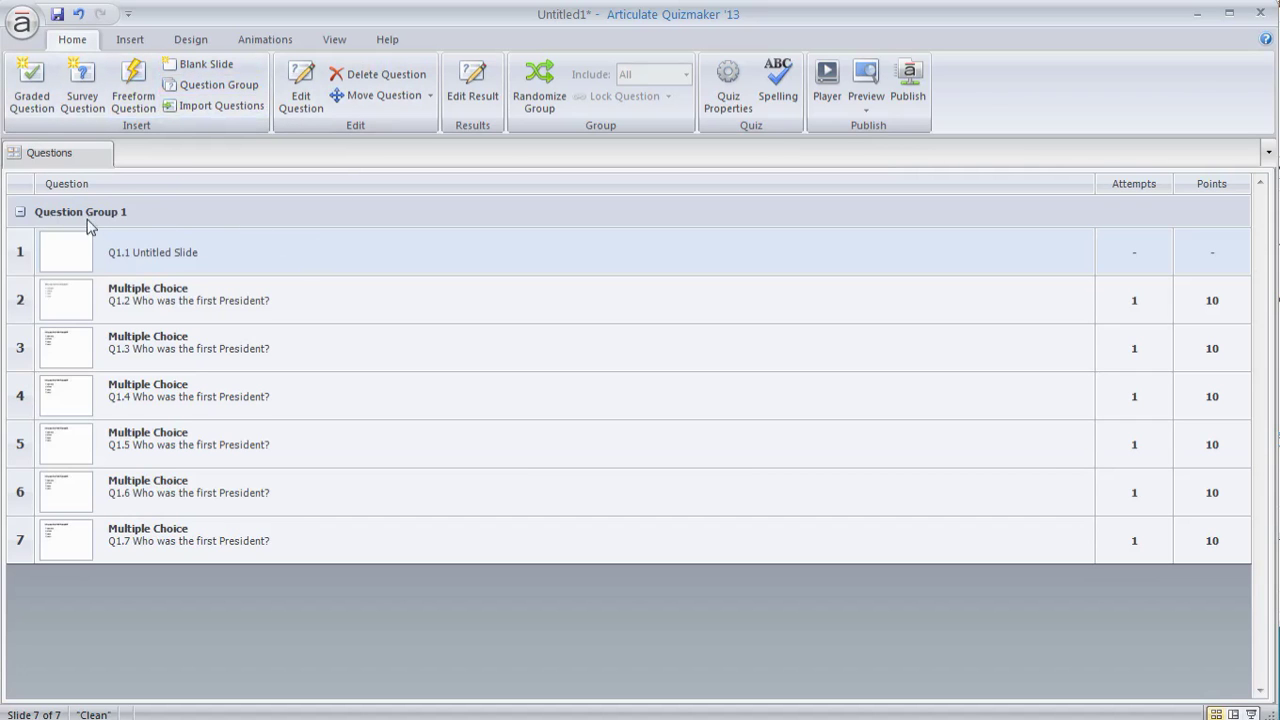
left_click(20, 213)
left_click(20, 213)
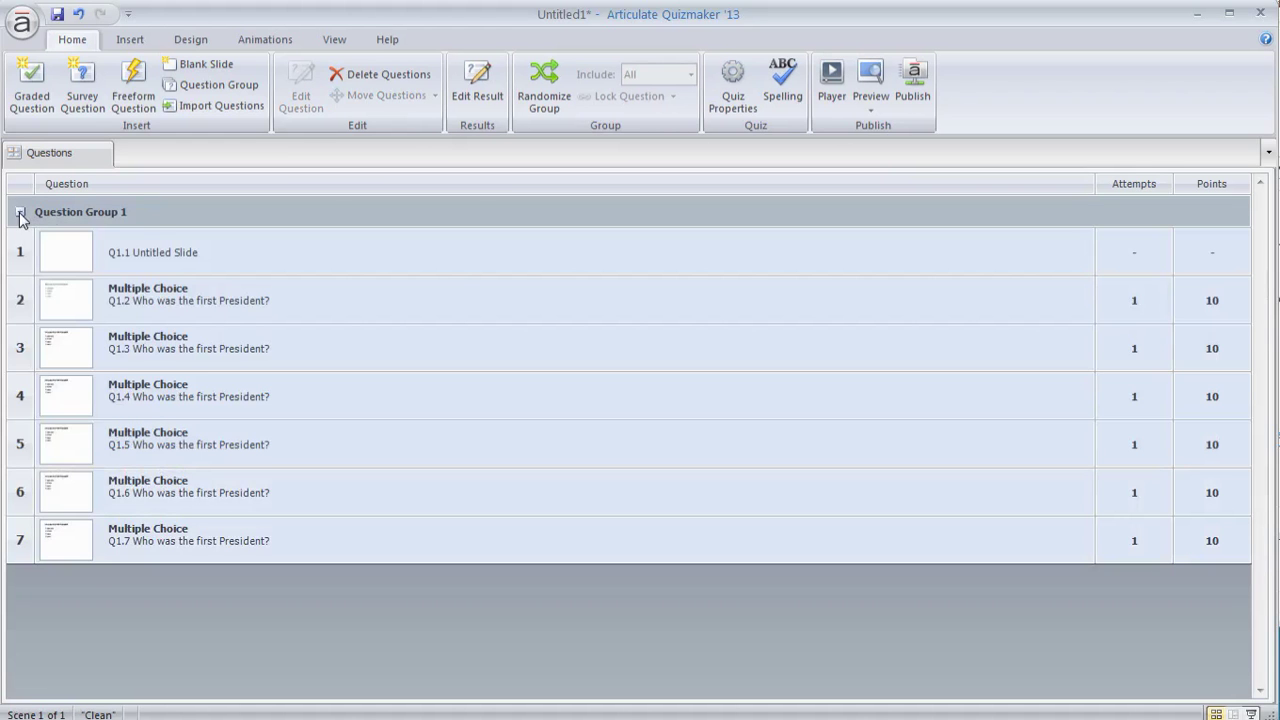
double_click(114, 214)
left_click(148, 210)
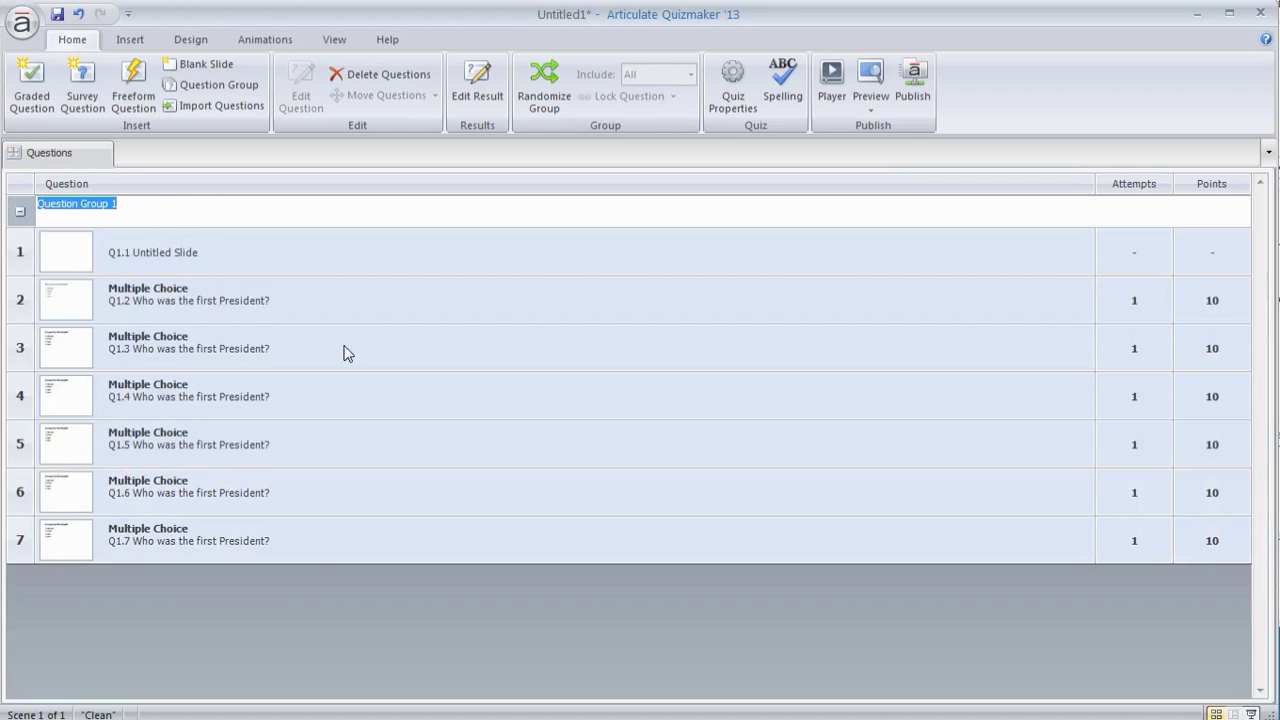
left_click(314, 605)
Step: Duplicate Question Group 1 with all its questions to make a second question group
left_click(180, 212)
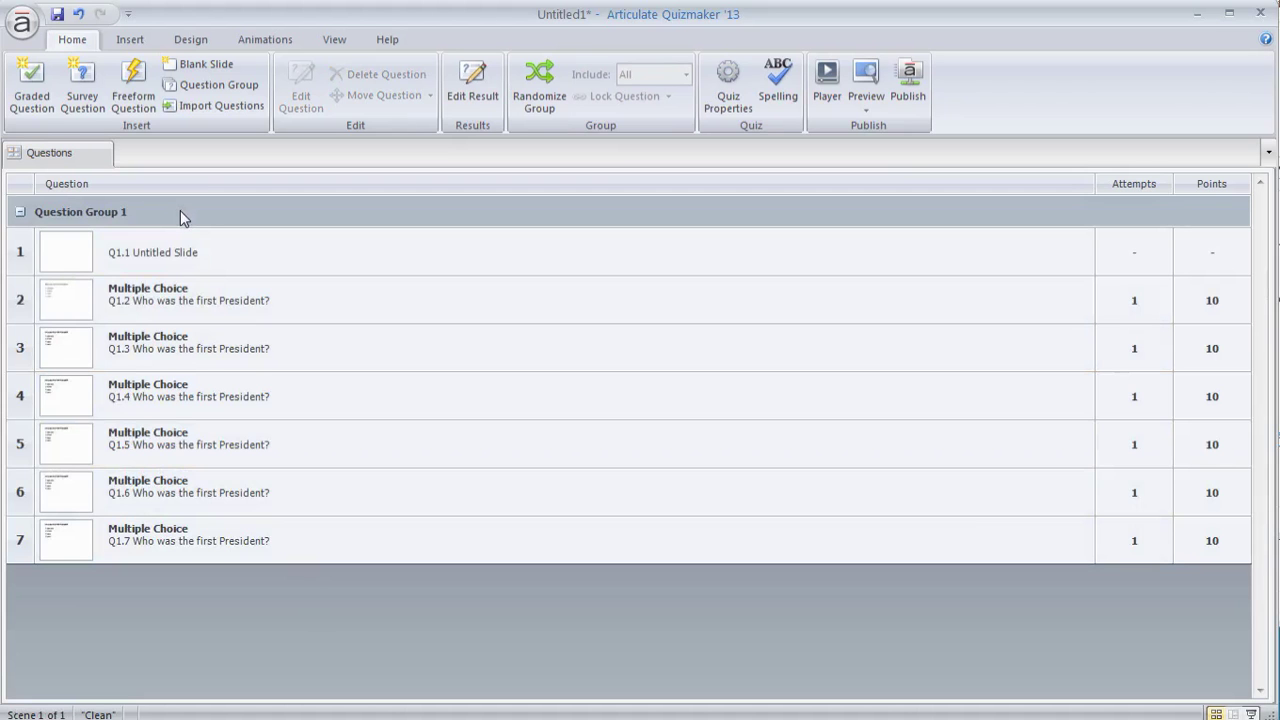
key("ctrl+d")
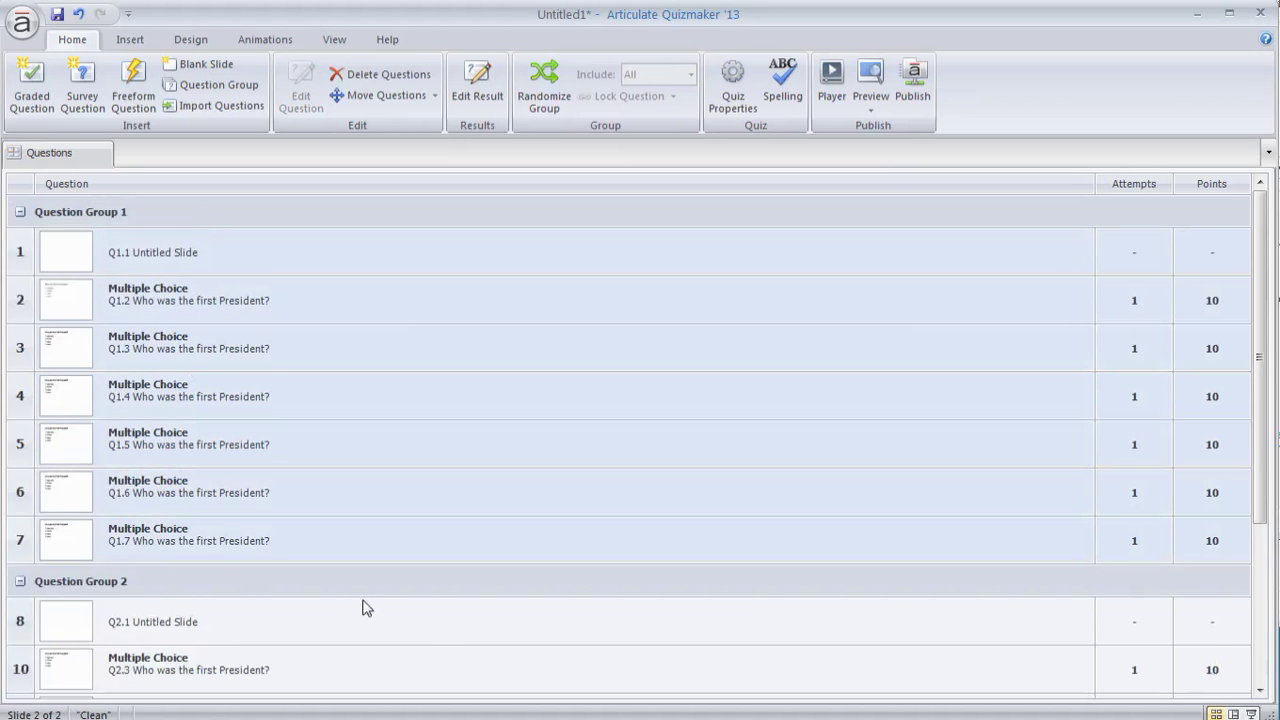
scroll(363, 606, "down", 3)
scroll(346, 597, "up", 1)
scroll(336, 583, "up", 3)
left_click(20, 213)
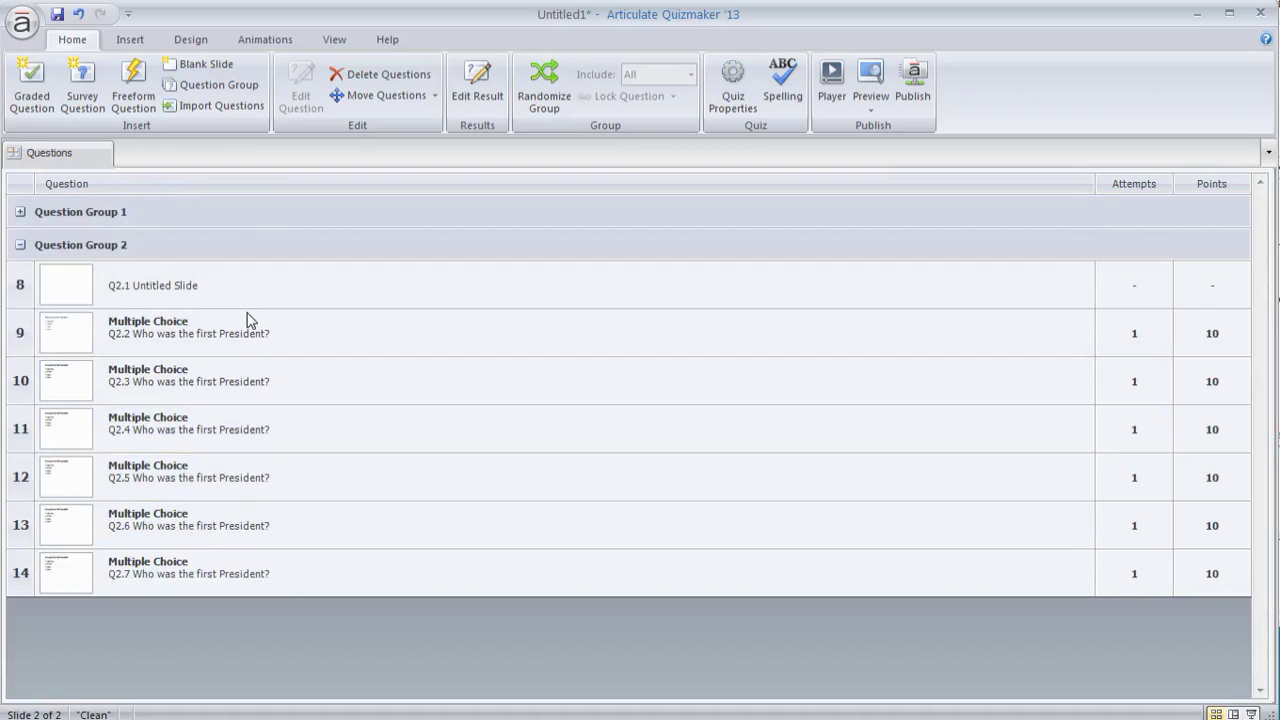
left_click(20, 213)
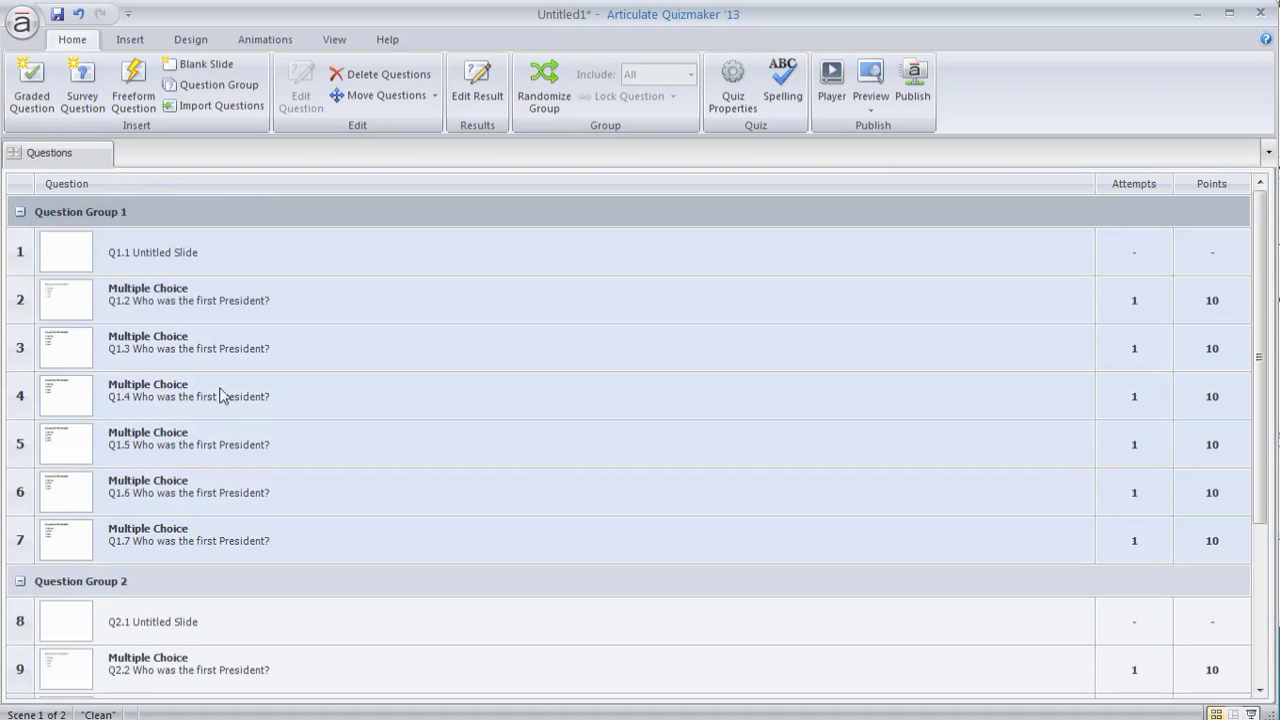
left_click(173, 314)
left_click_drag(175, 310, 190, 278)
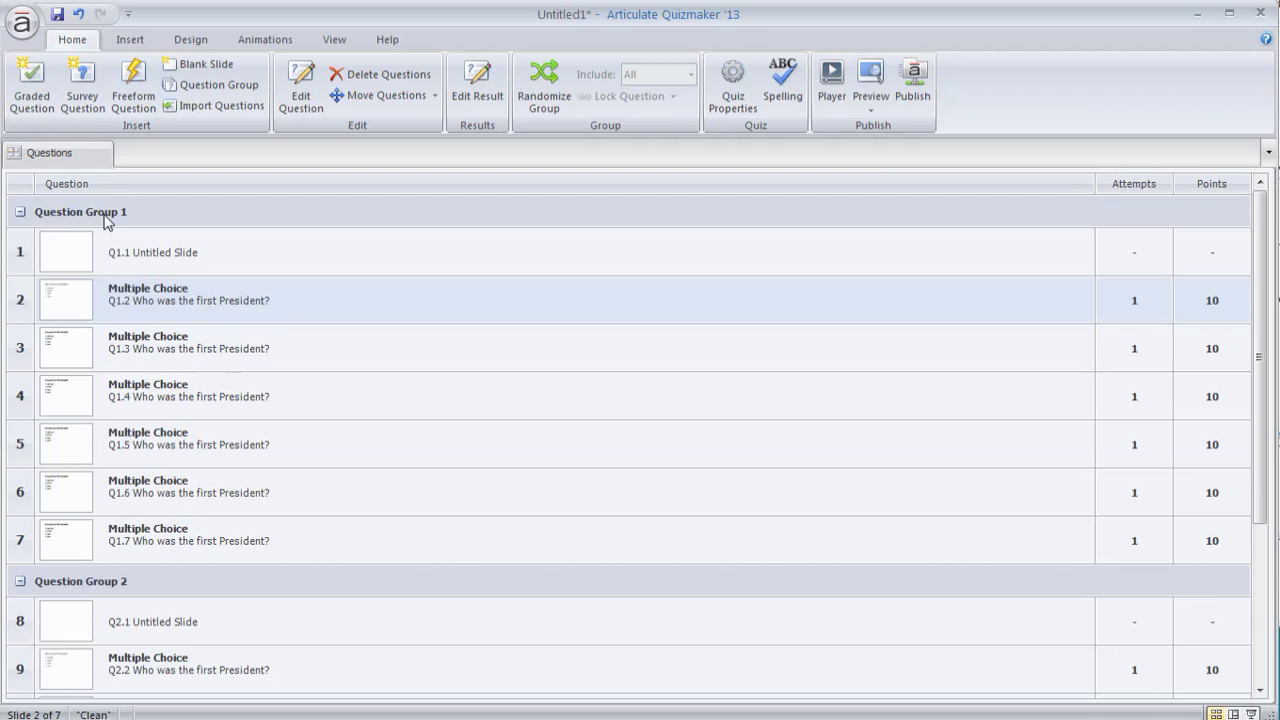
Step: Randomize Question Group 1 and set it to include 3 questions
left_click(146, 215)
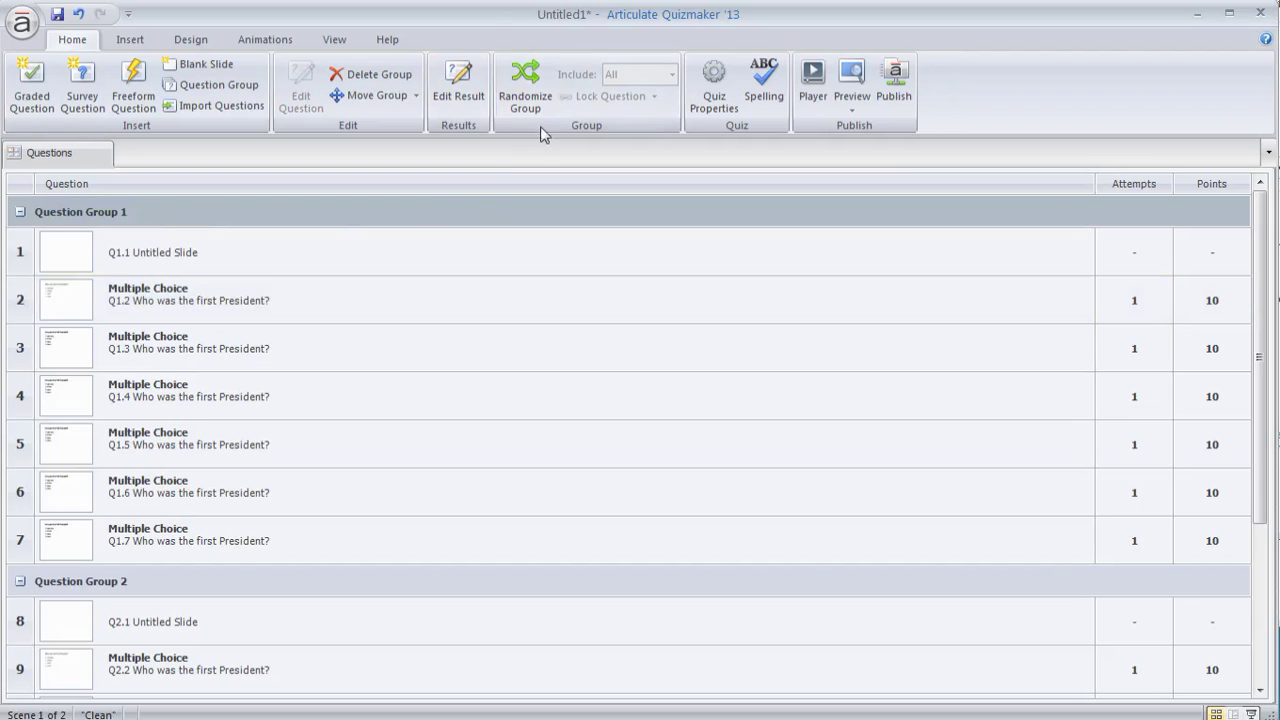
left_click(524, 82)
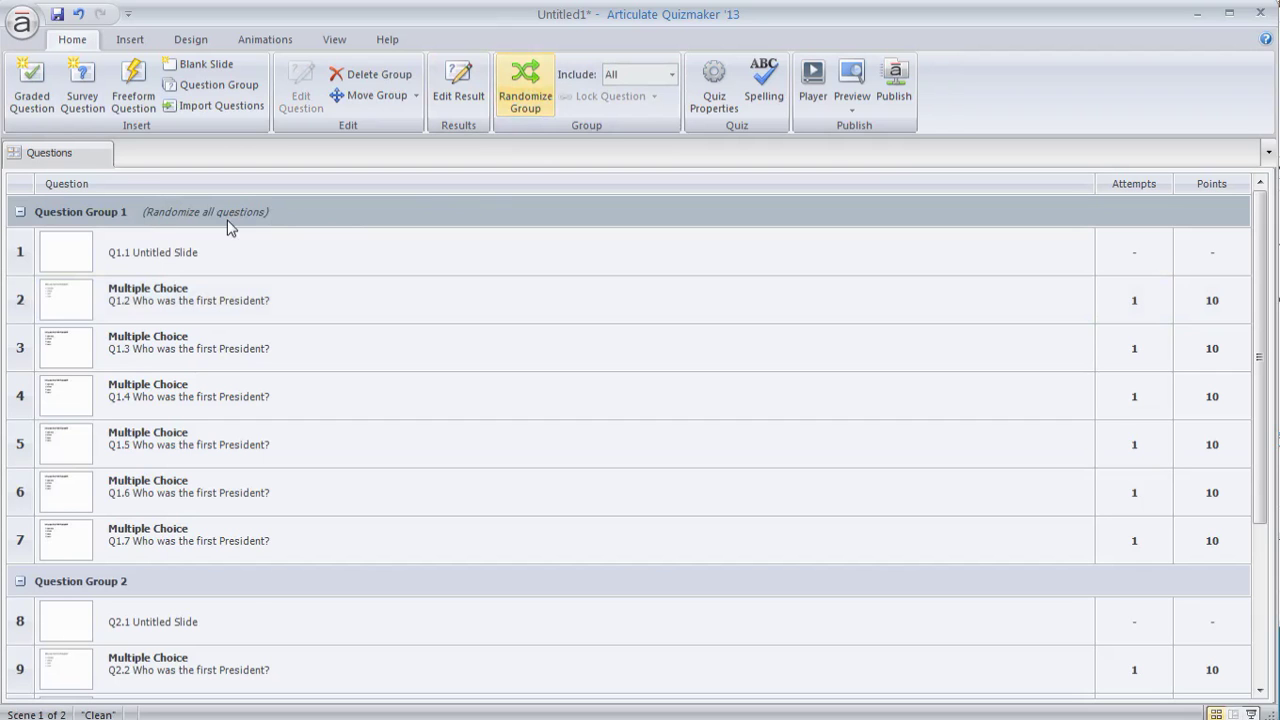
left_click(671, 76)
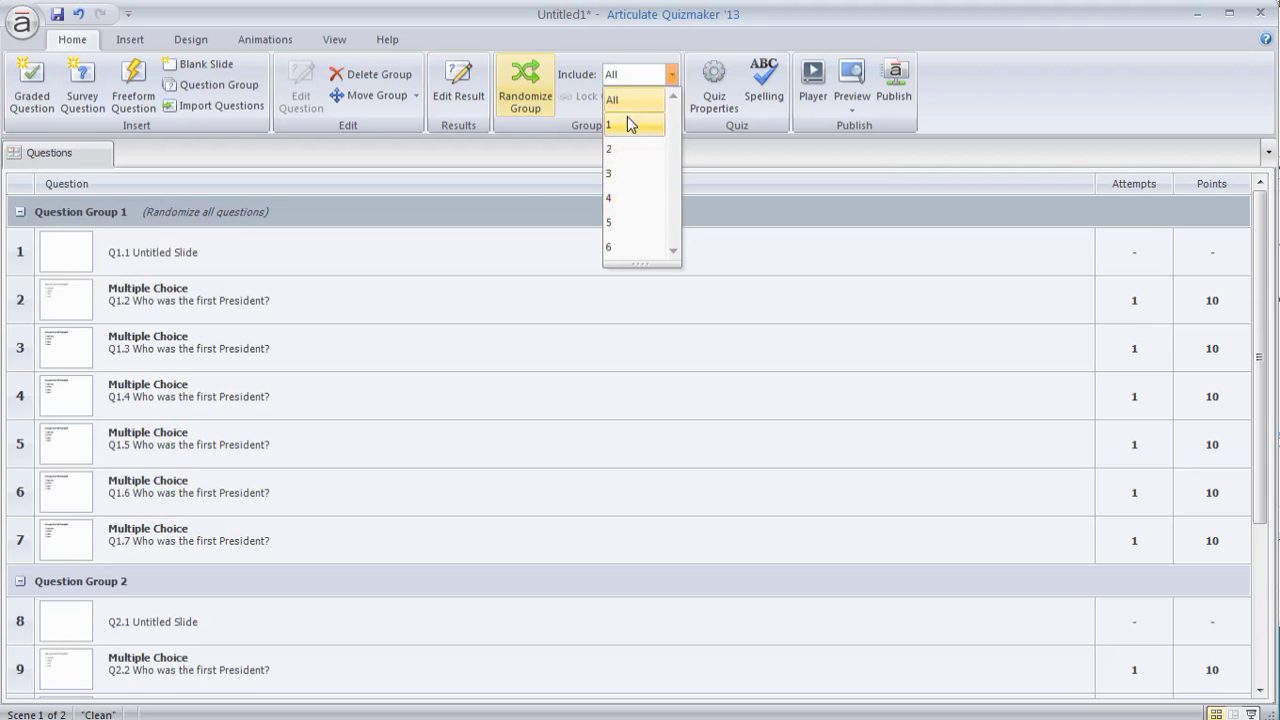
left_click(617, 180)
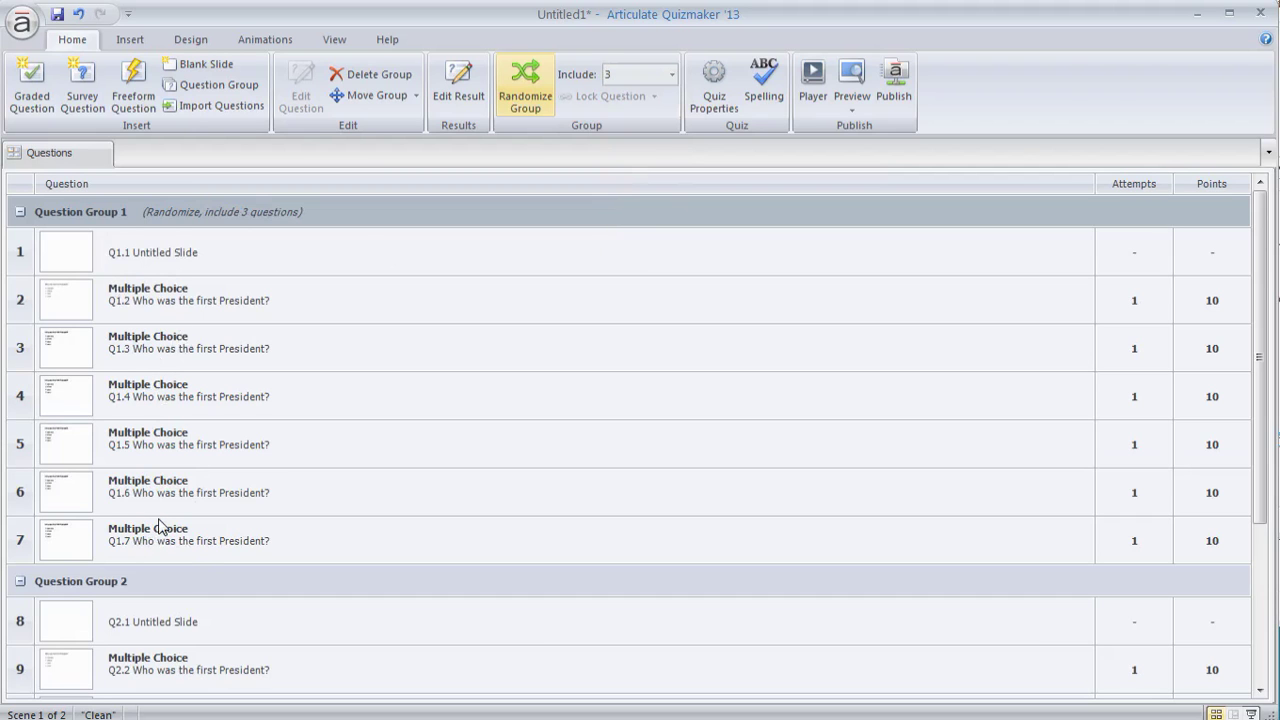
Step: Lock the blank slide to the top of Question Group 1 and set the group to include 4 questions
left_click(158, 262)
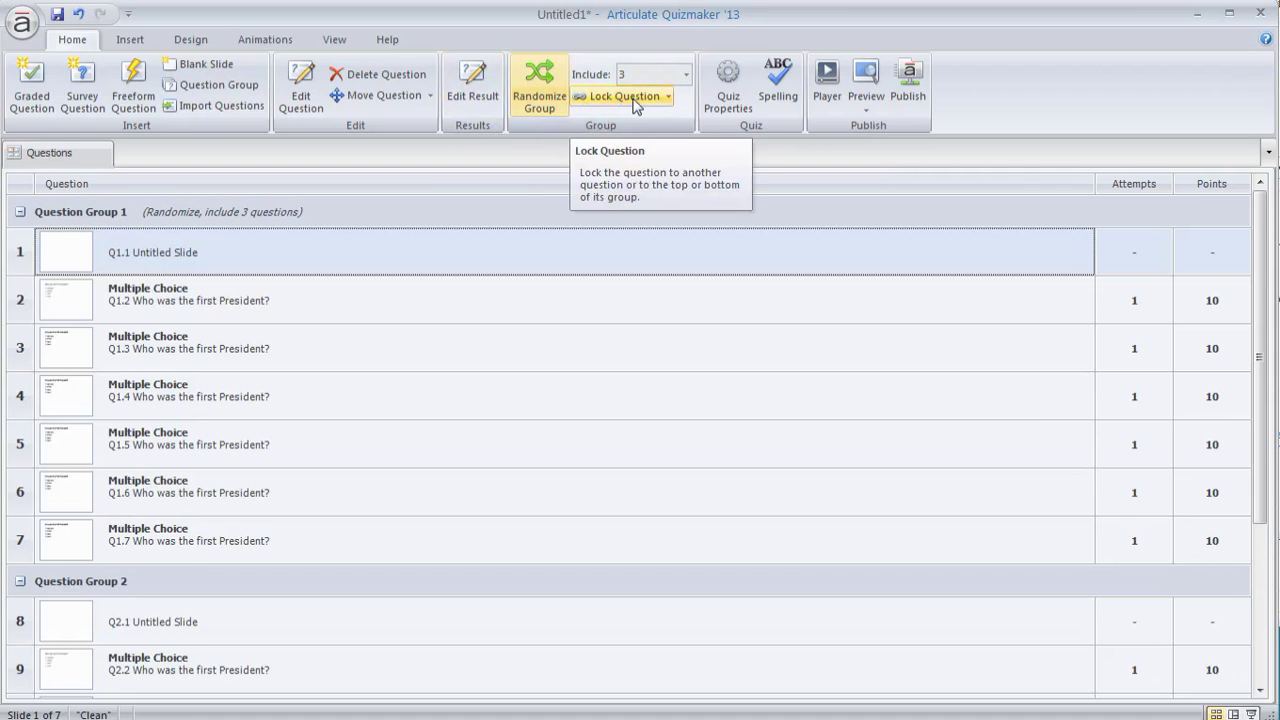
left_click(668, 100)
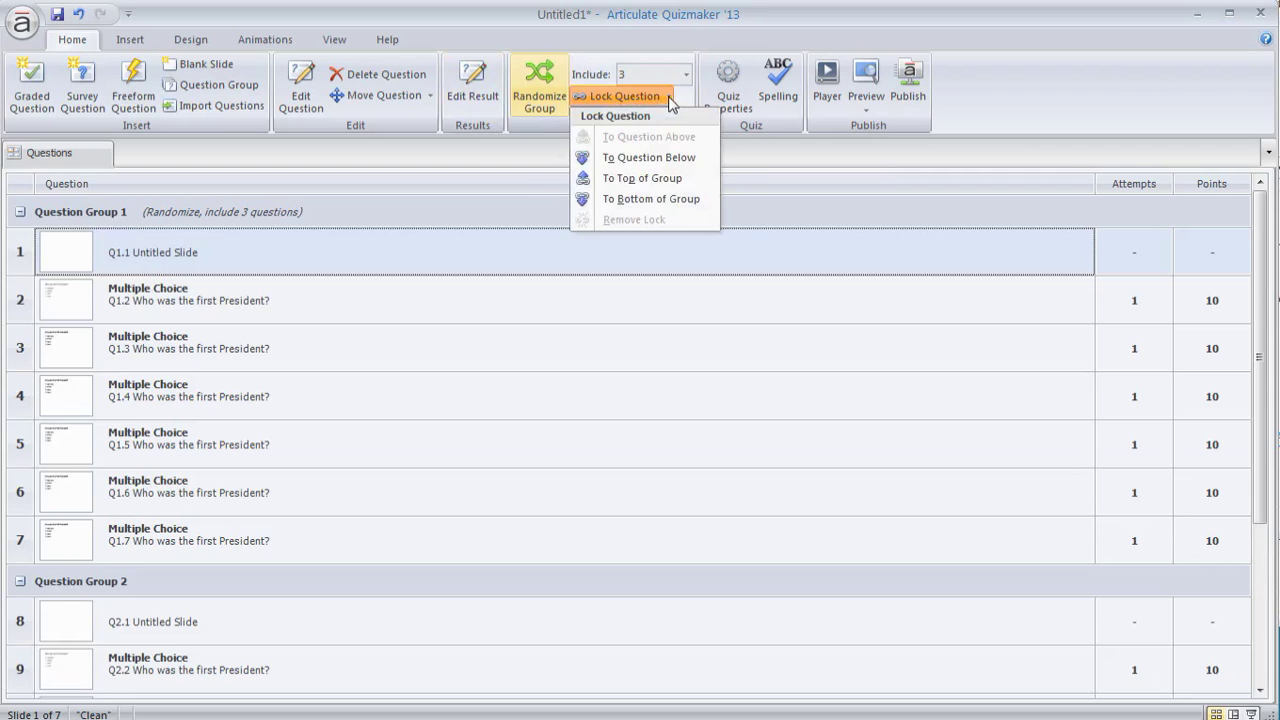
left_click(611, 179)
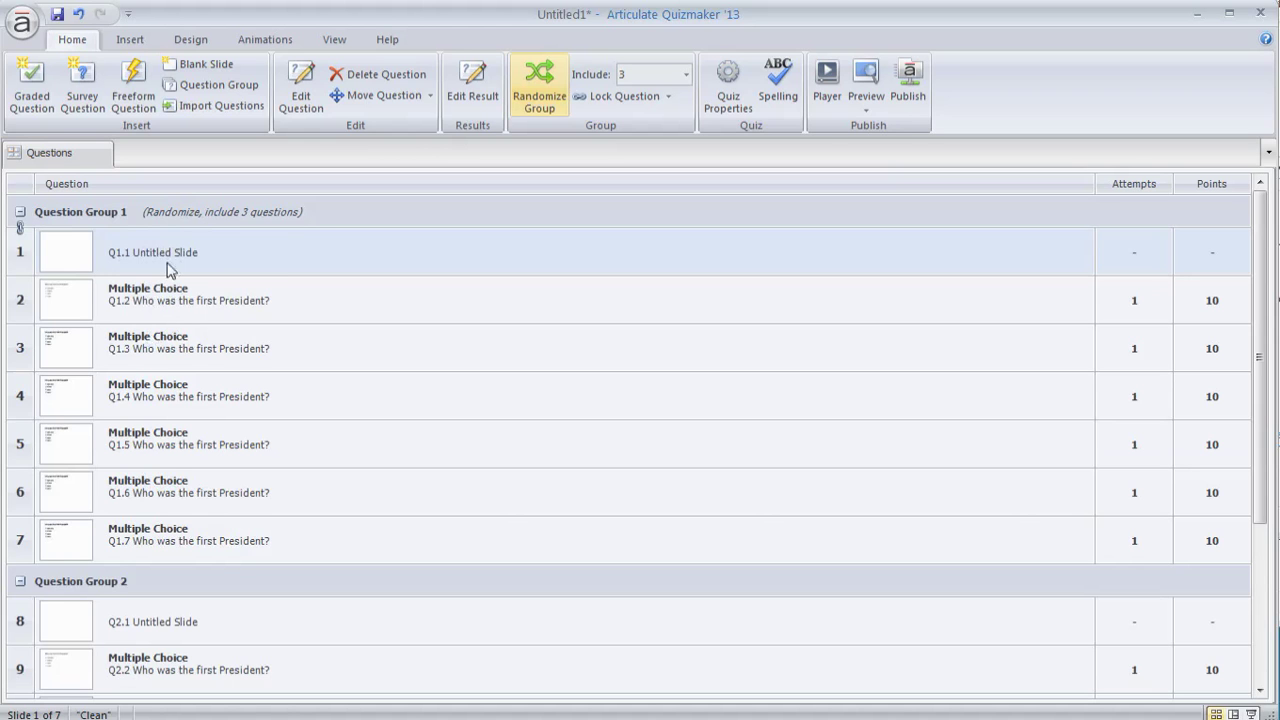
left_click(686, 74)
left_click(634, 197)
Step: Lock question 4 in Question Group 1 to the question above it
left_click(140, 352)
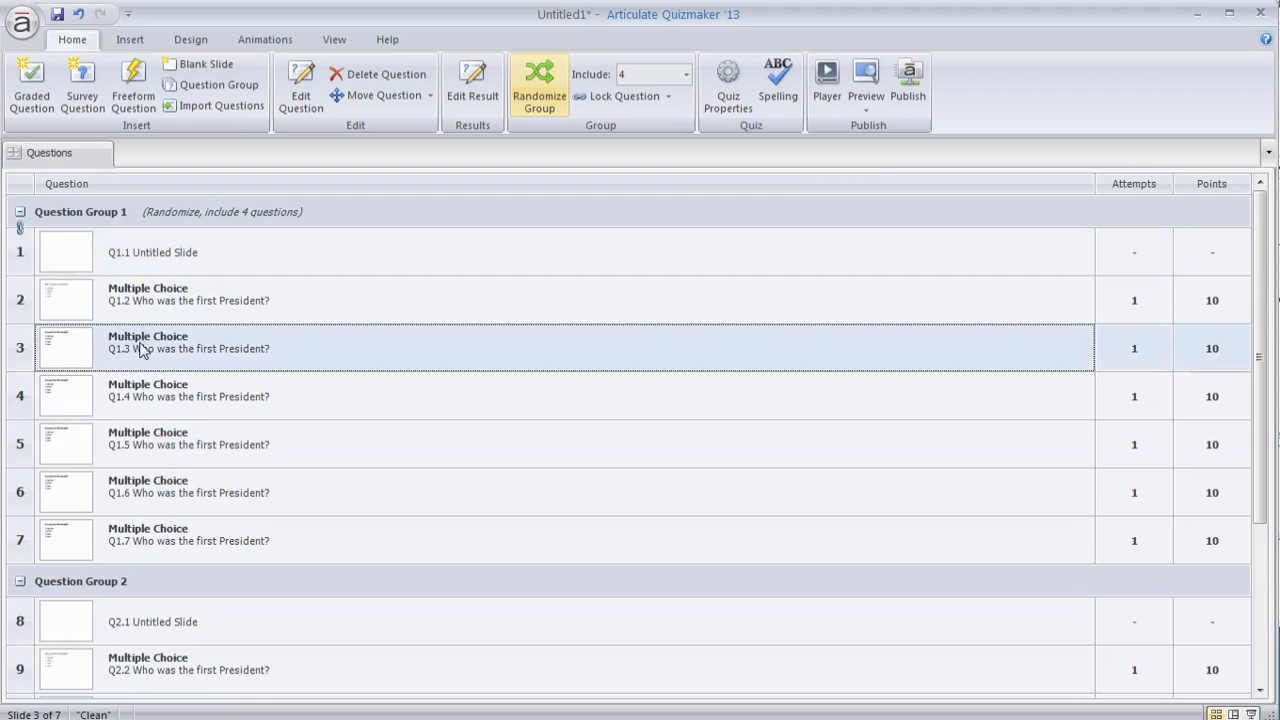
left_click(148, 404)
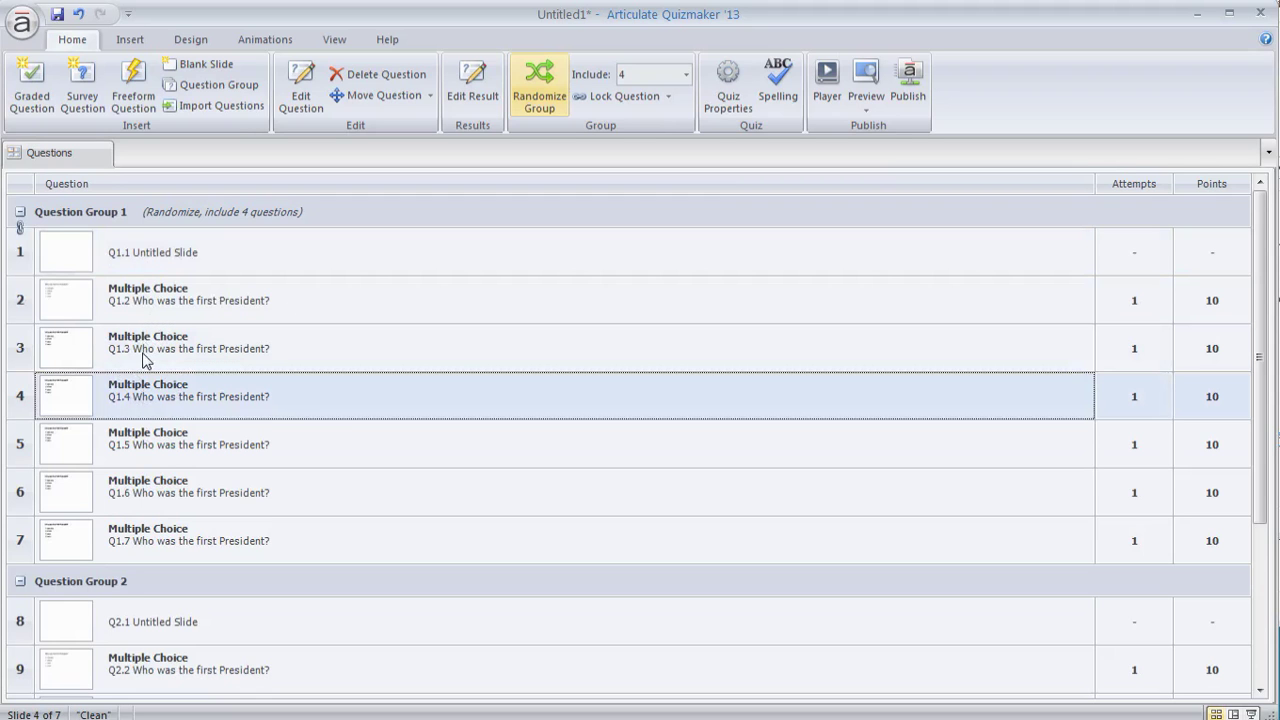
left_click(670, 99)
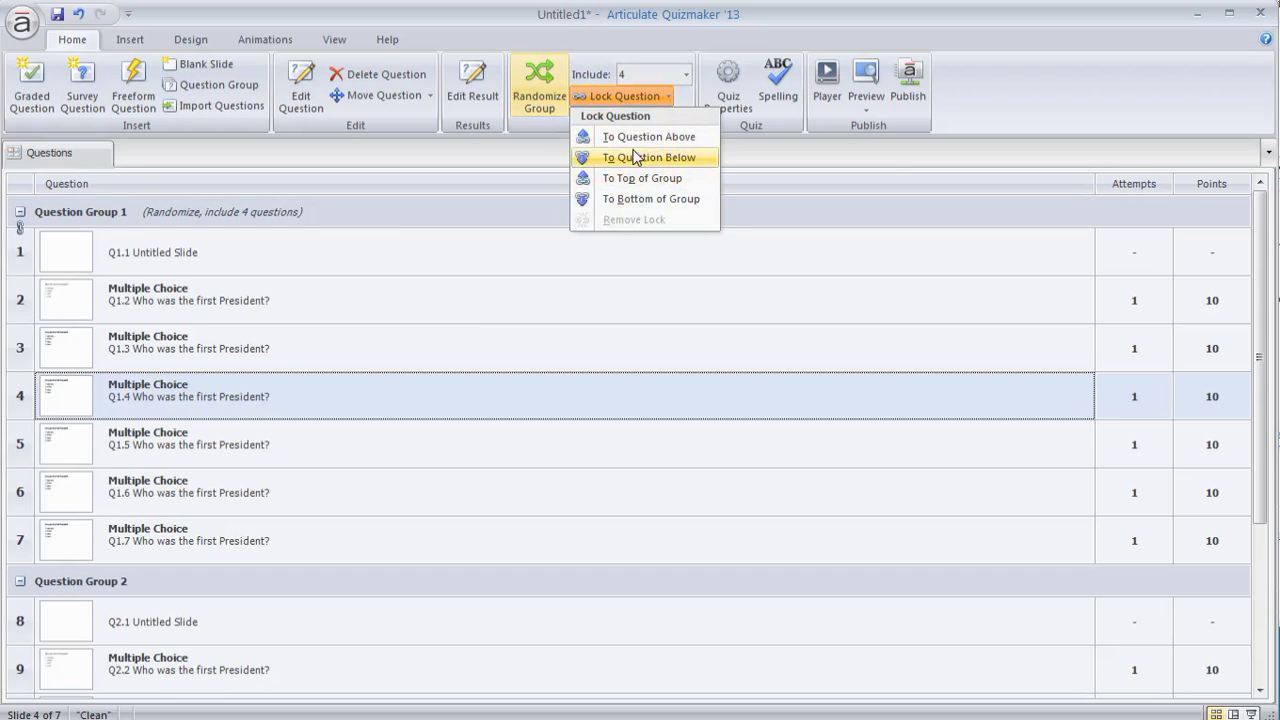
left_click(637, 137)
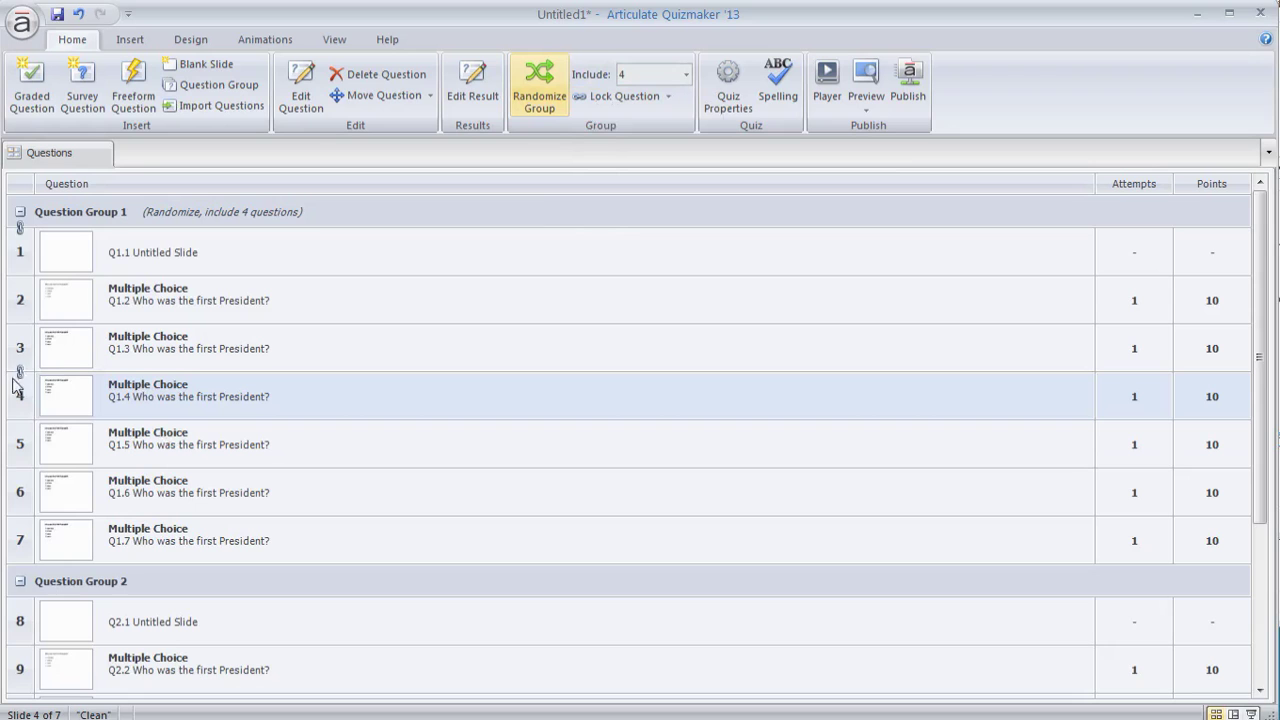